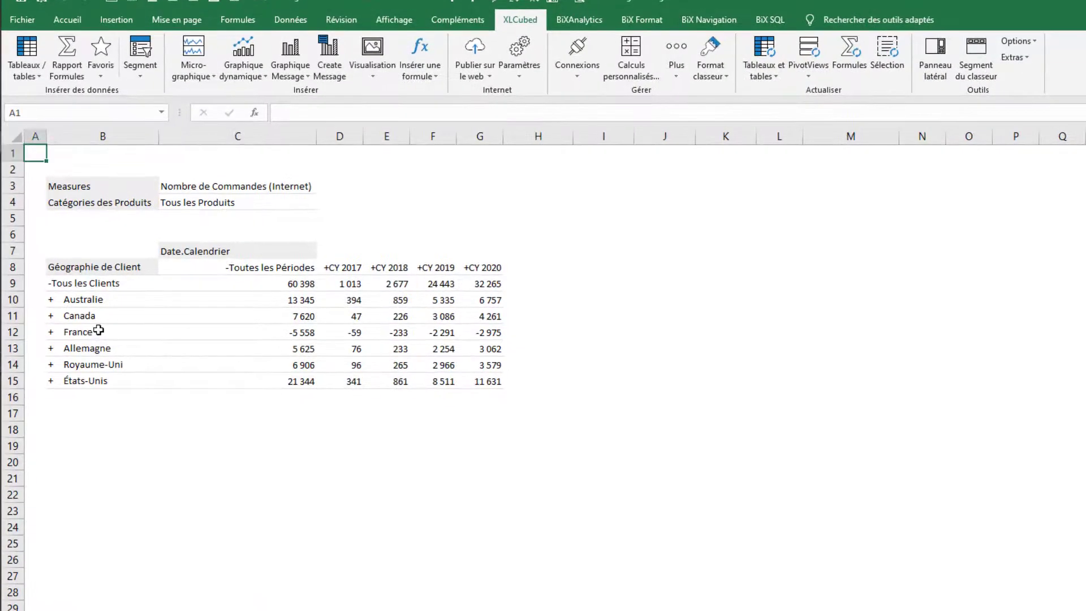
Step: Drill down on France and on its Essonne department in the grid rows, highlighting the members listed beneath each
left_click(99, 330)
double_click(99, 330)
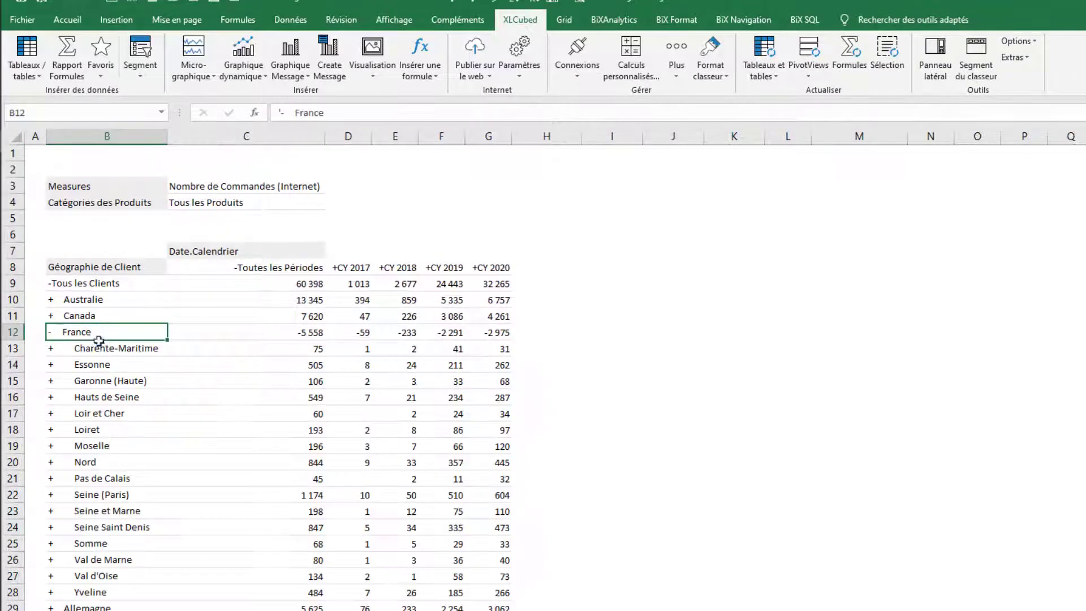
left_click_drag(100, 348, 133, 584)
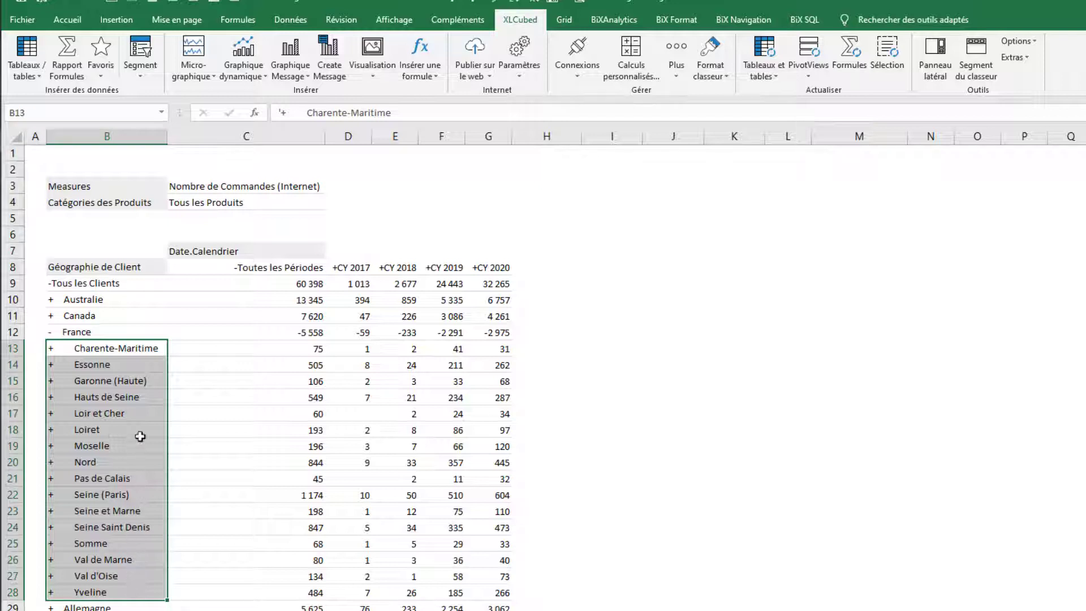
left_click(143, 367)
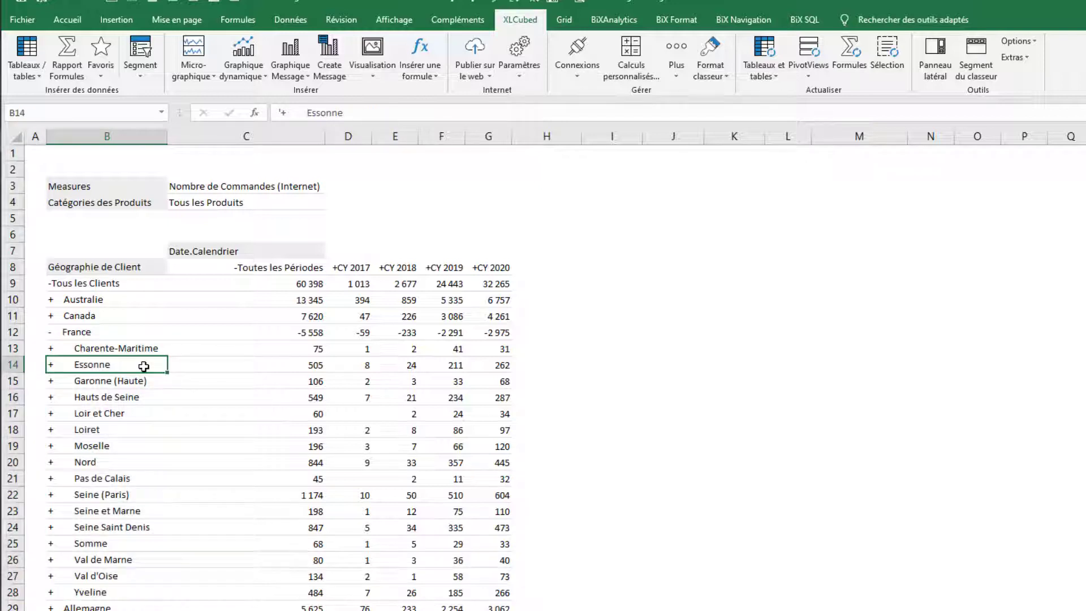
double_click(144, 367)
left_click_drag(145, 381, 144, 413)
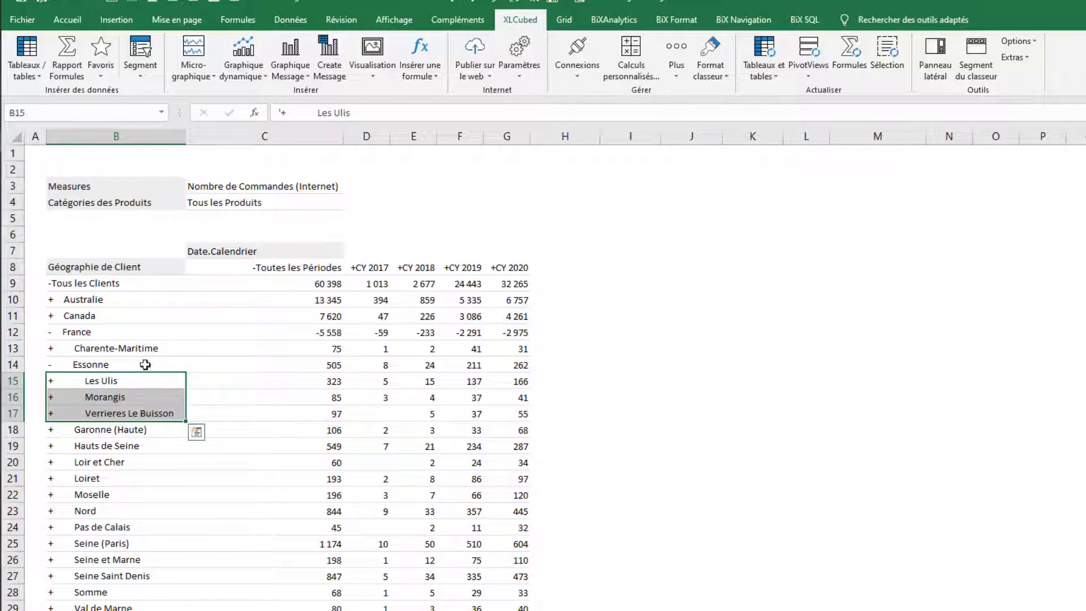
Step: Collapse the Essonne and France row members, and toggle the Toutes les Périodes column member closed and open again
double_click(146, 364)
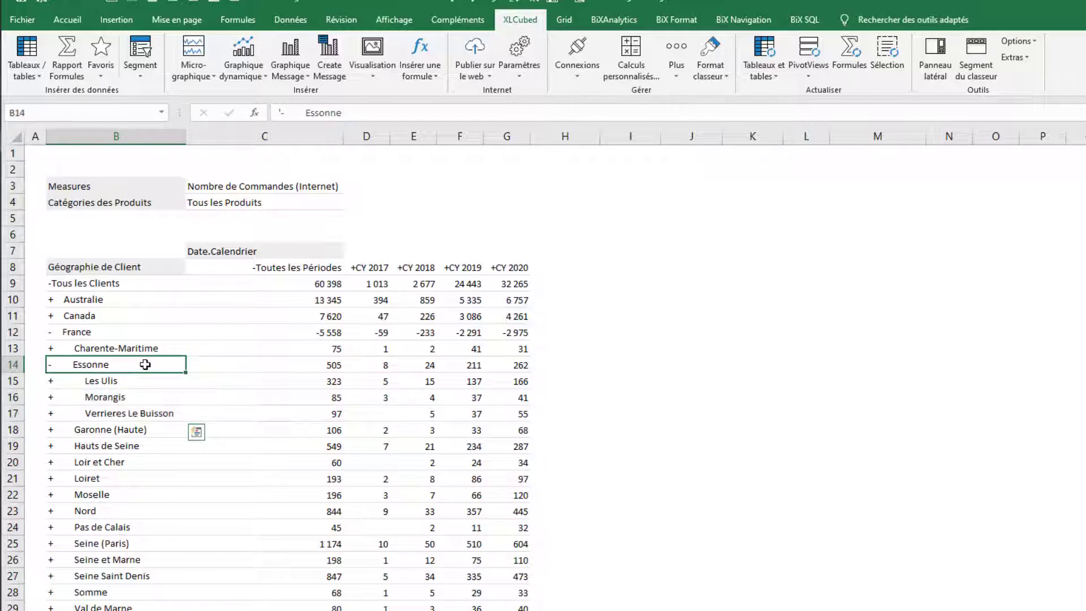
double_click(141, 334)
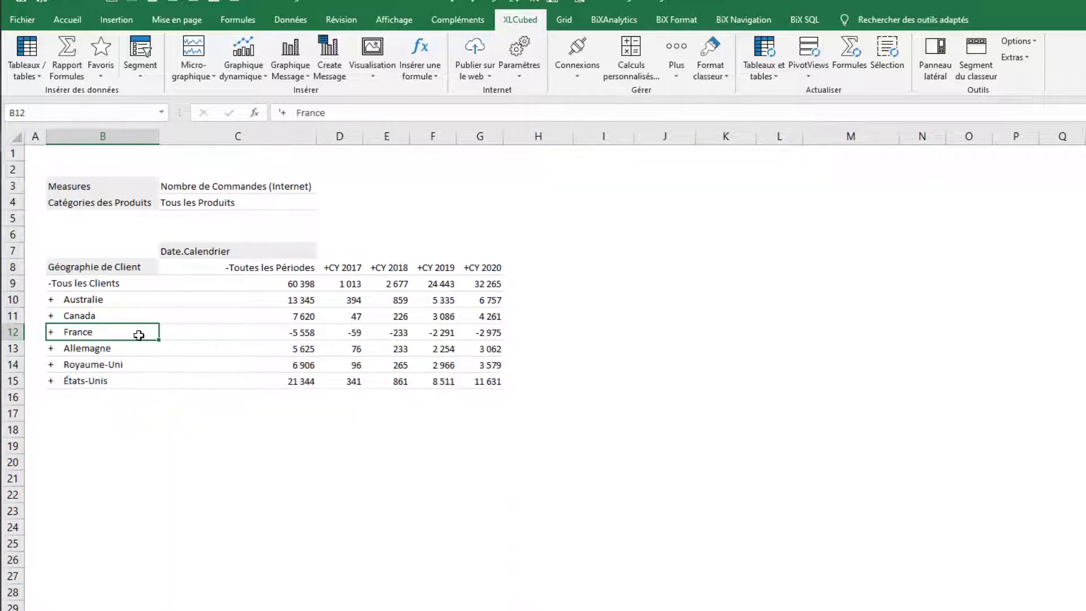
double_click(188, 269)
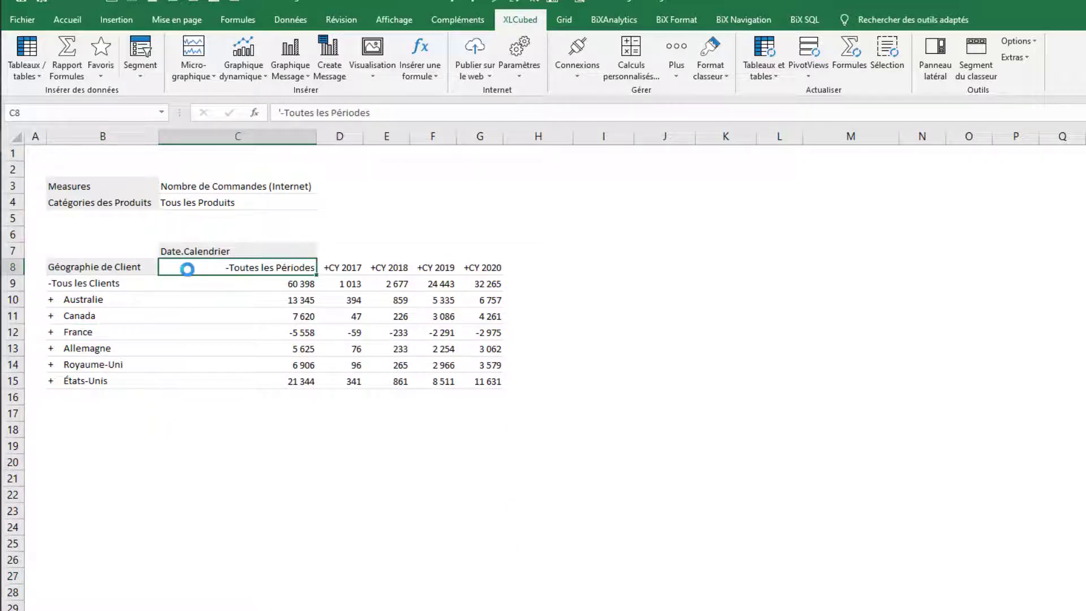
double_click(187, 269)
Step: Filter the Catégories des Produits header to the Vélo member
left_click(199, 202)
double_click(199, 203)
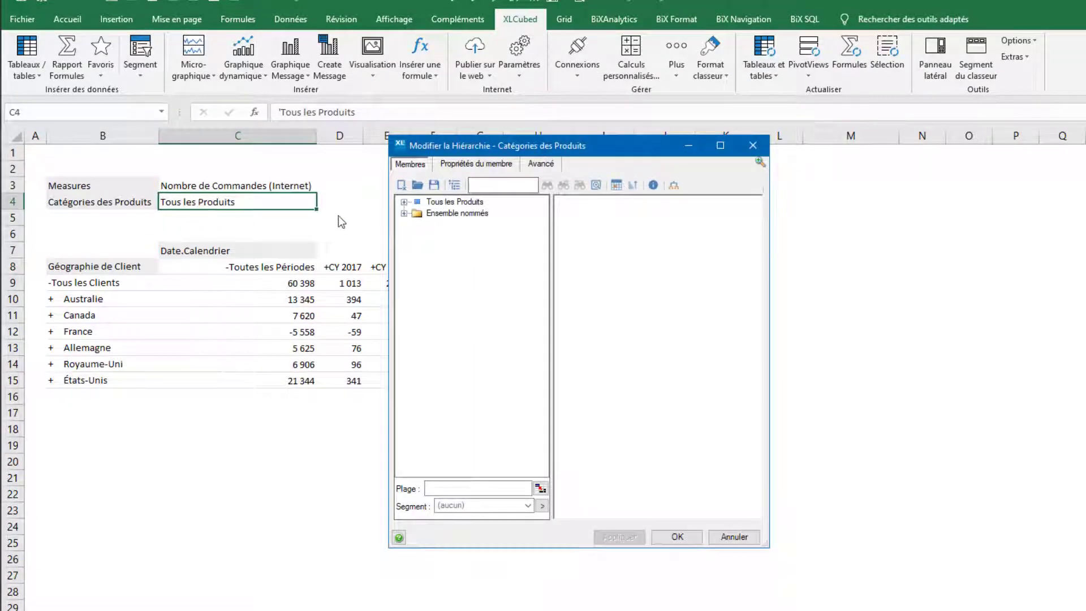
left_click(404, 202)
left_click_drag(446, 225, 597, 262)
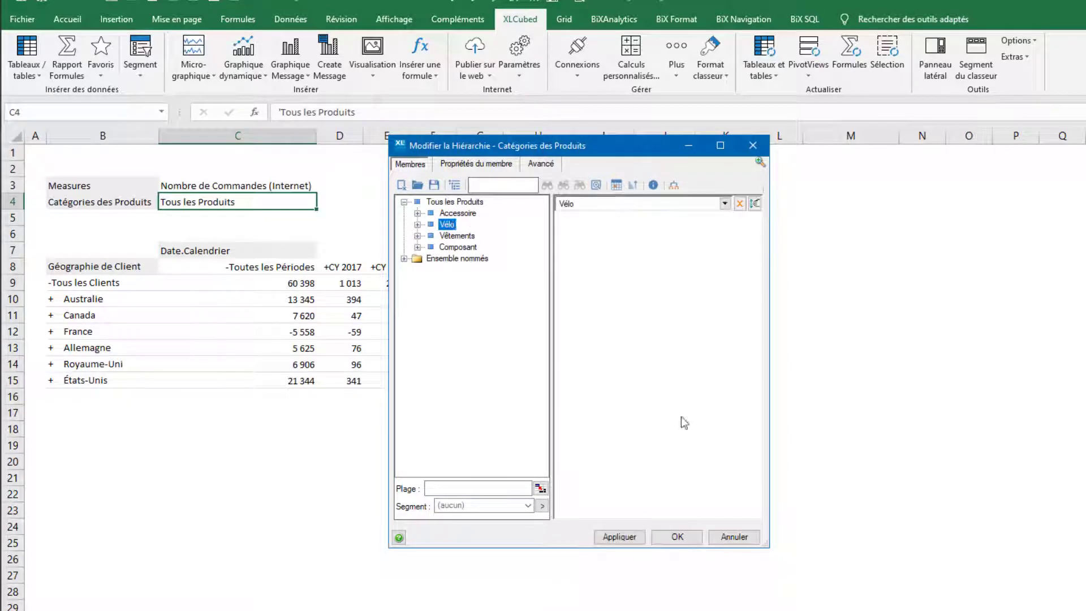
left_click(695, 539)
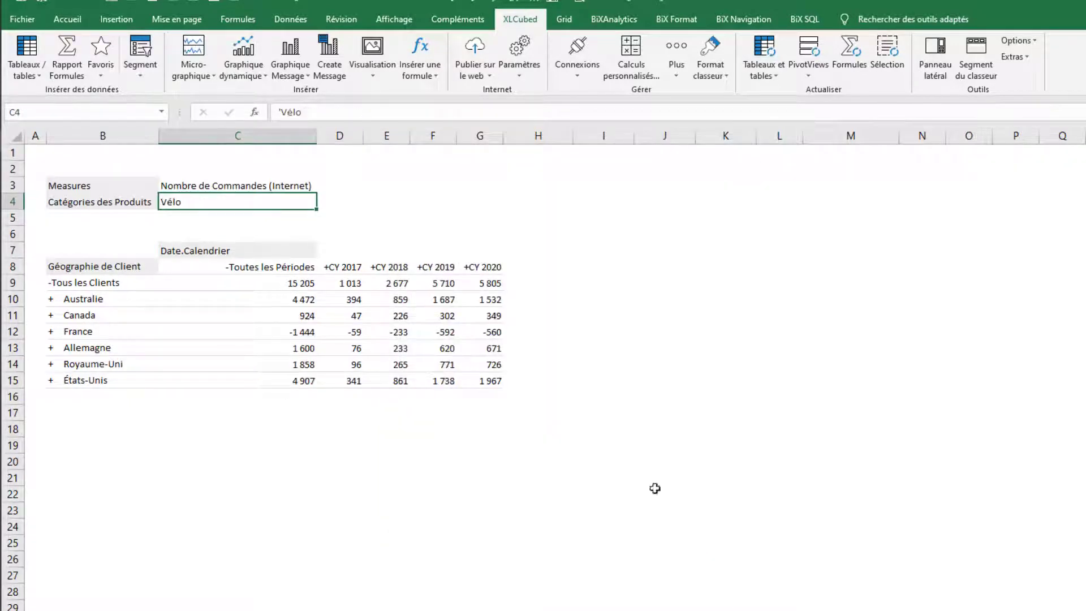
Step: Add the Vêtements and Composant members to the Catégories des Produits filter
double_click(129, 202)
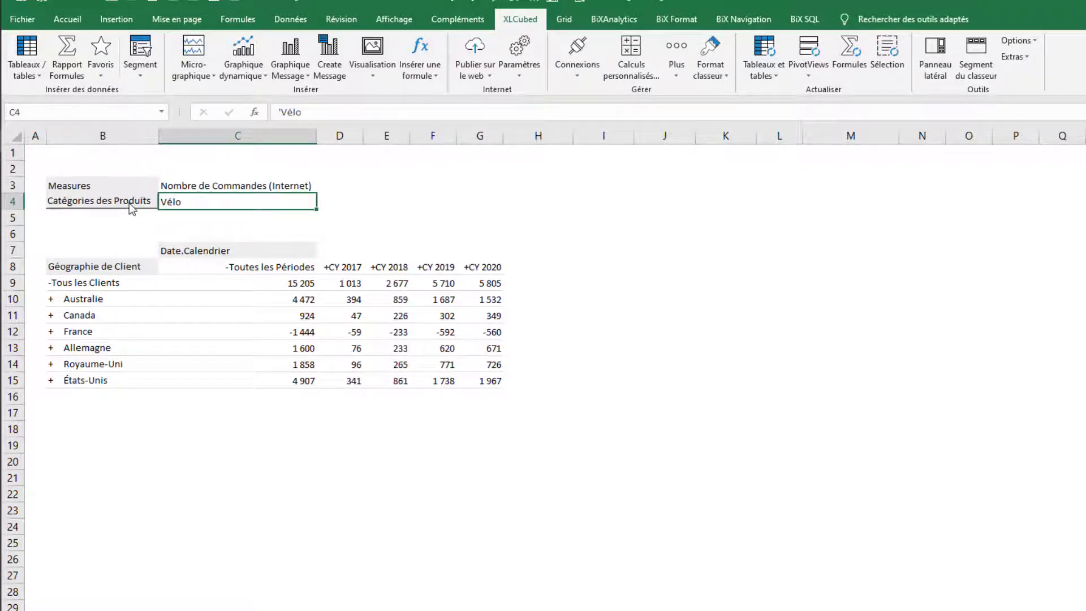
left_click(404, 202)
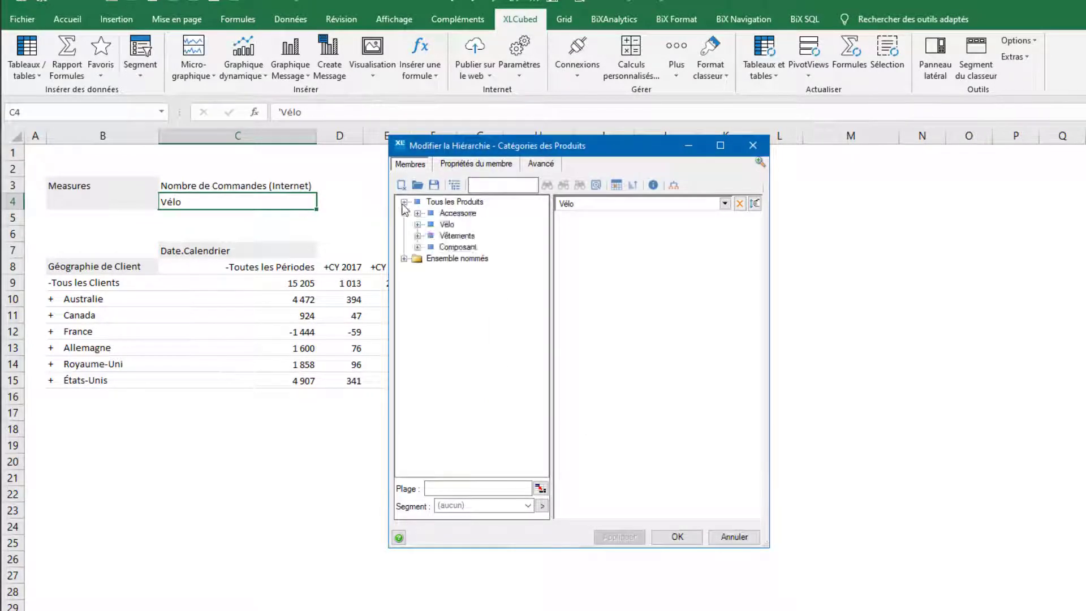
left_click(457, 235)
left_click(458, 247, "ctrl")
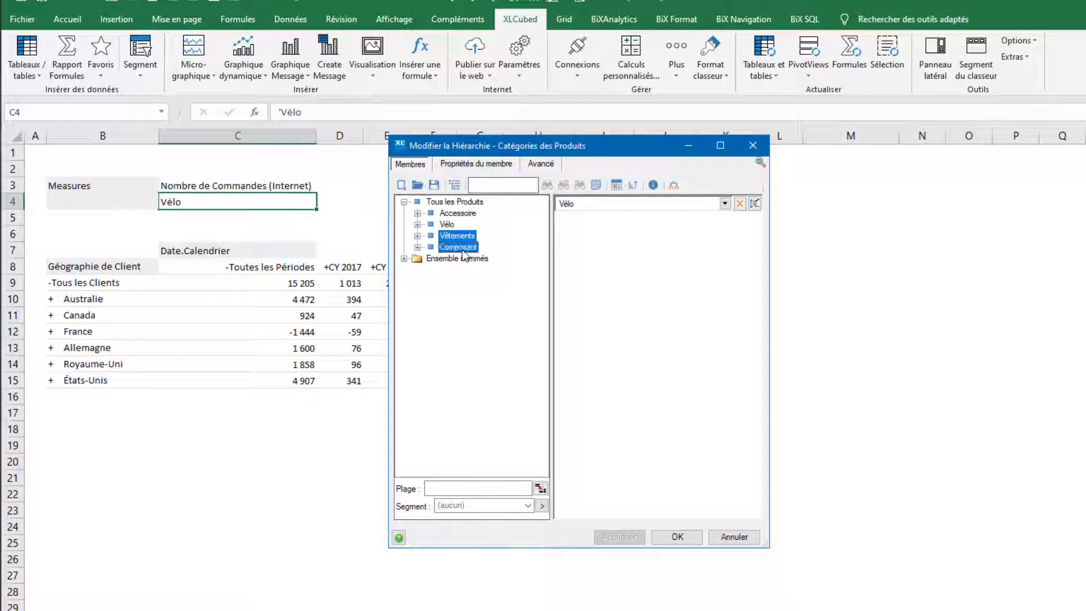
left_click_drag(459, 249, 564, 259)
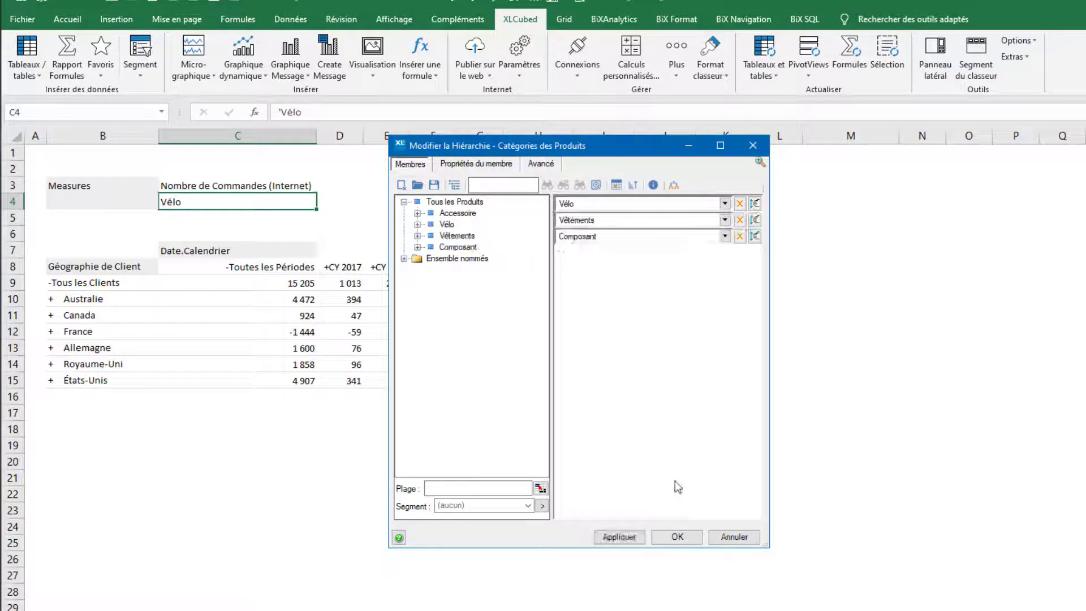
left_click(683, 539)
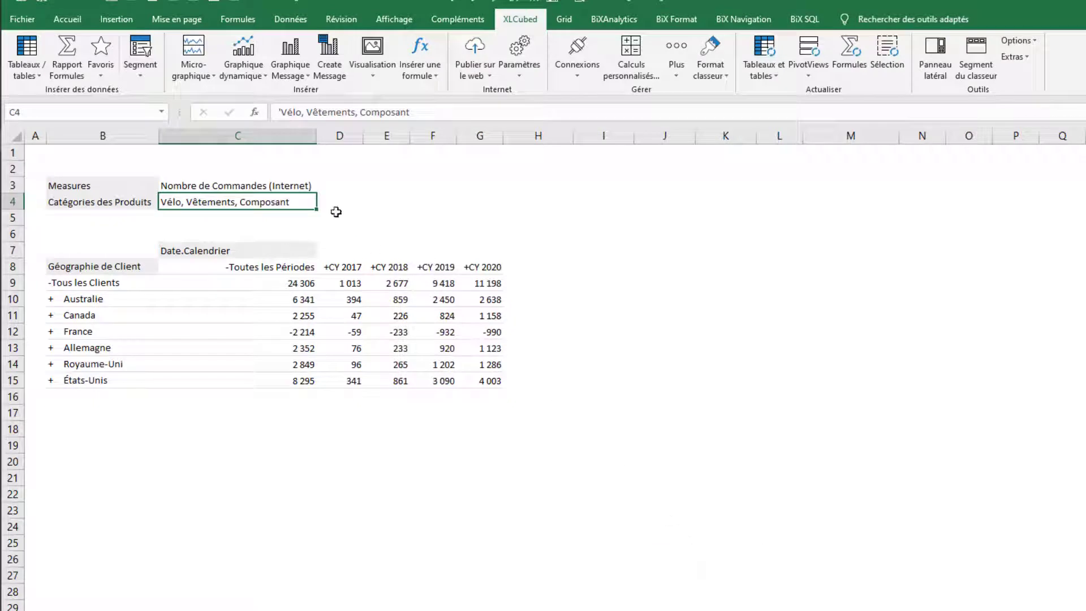
Step: Edit the Measures header and add Montant des Ventes (Internet) and Montant Étendu (Internet) from Ventes par Internet to the selection
left_click(284, 185)
double_click(284, 184)
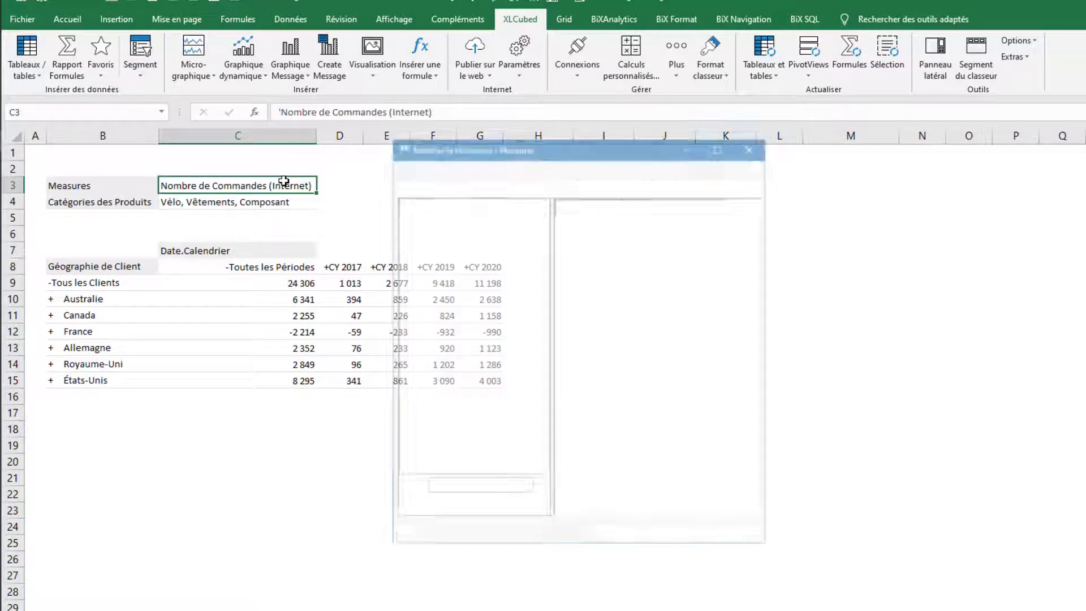
left_click(403, 225)
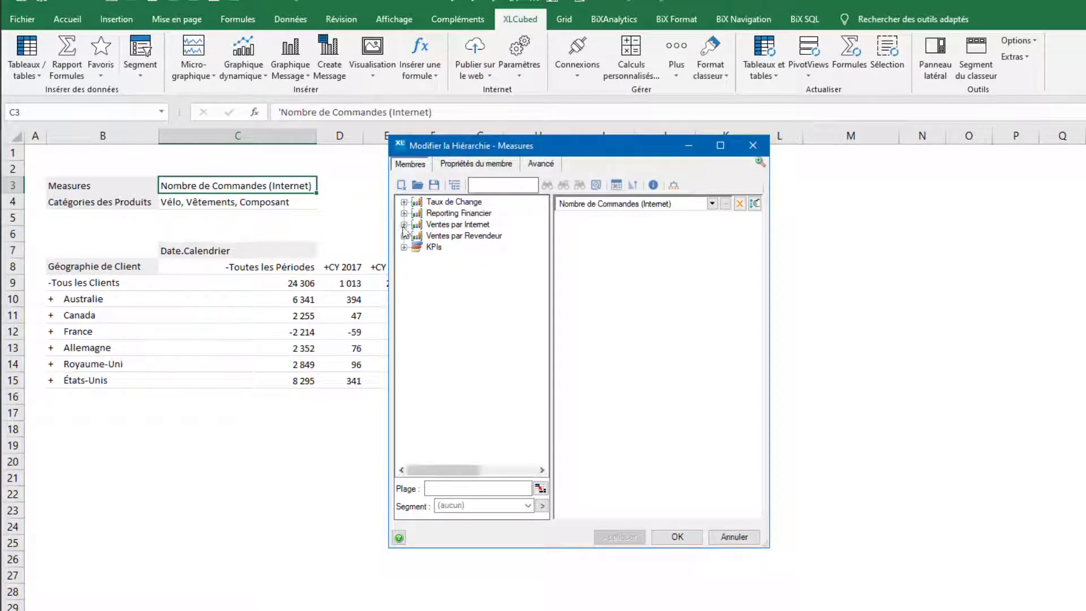
mouse_move(457, 236)
left_mouse_down()
mouse_move(585, 238)
mouse_move(559, 257)
mouse_move(649, 243)
left_mouse_up()
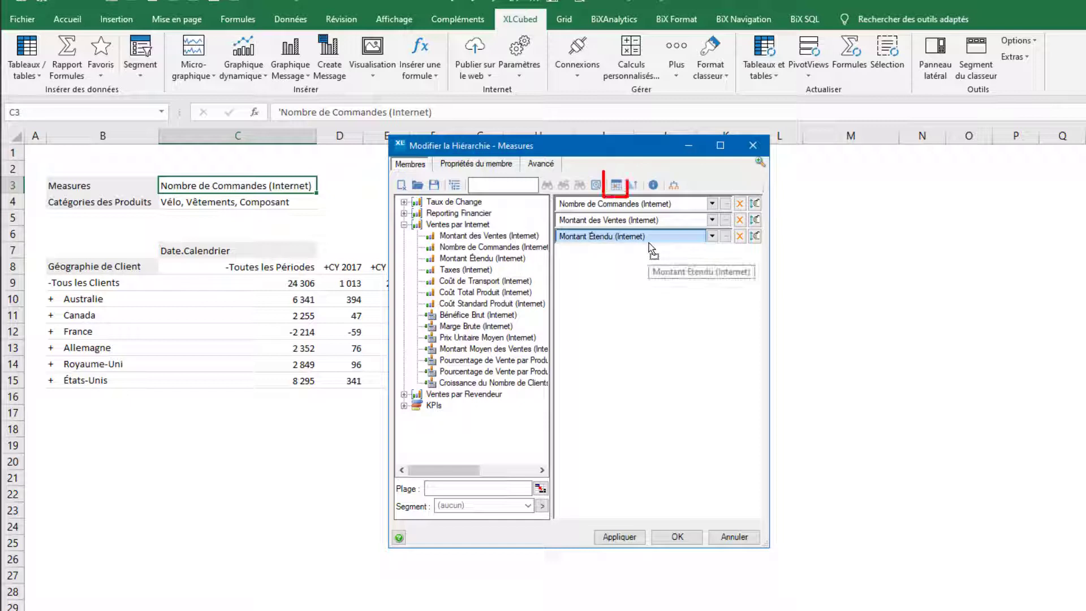
Step: Restrict the Measures selection to a single member and set it to Montant des Ventes (Internet)
left_click(617, 185)
left_click(517, 237)
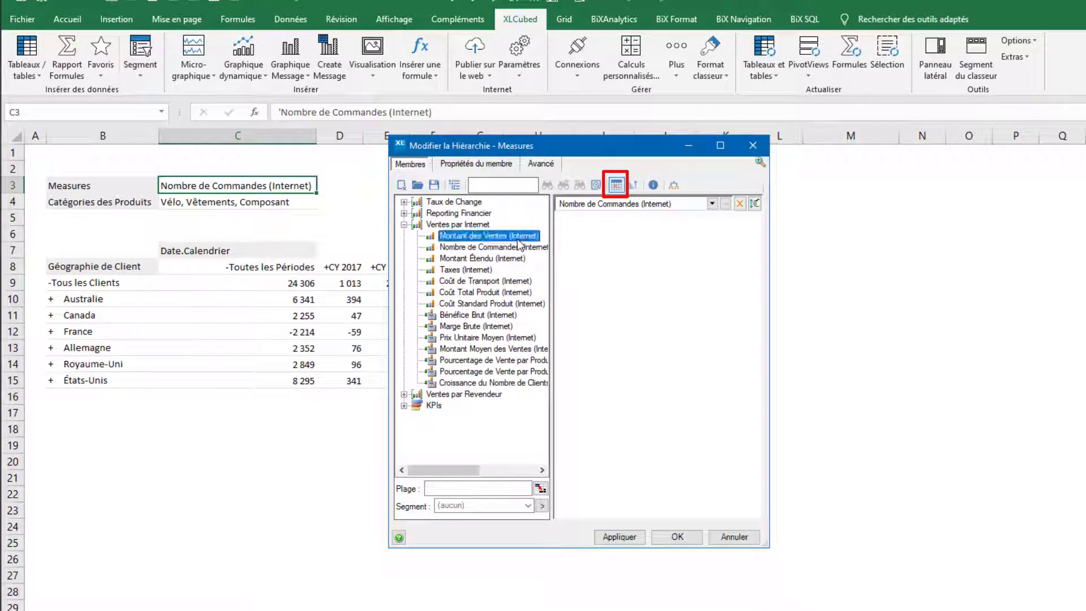
left_click_drag(517, 243, 577, 244)
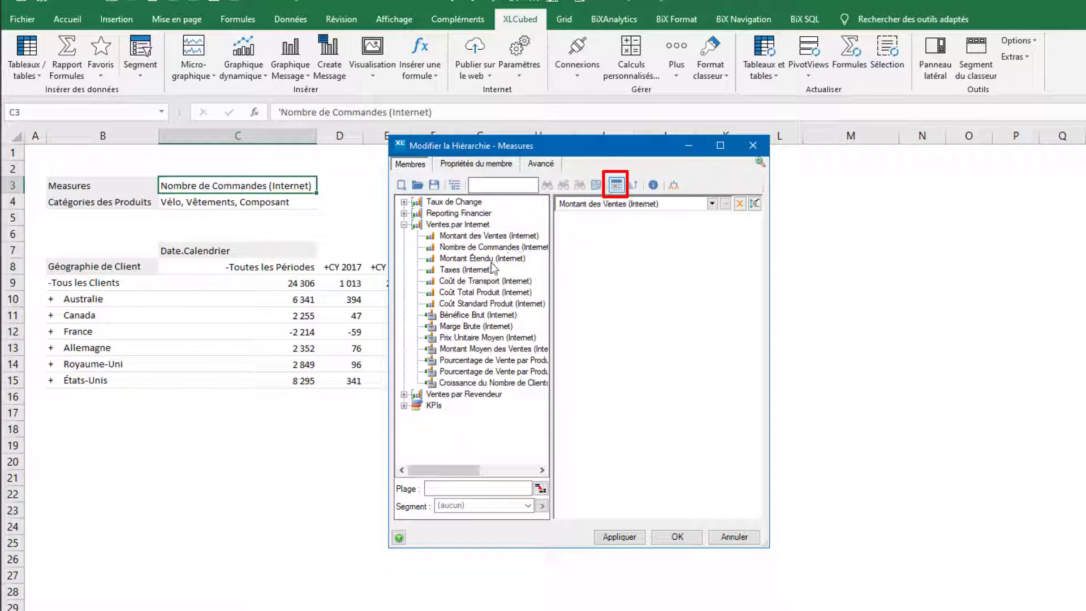
left_click_drag(491, 262, 571, 265)
left_click_drag(517, 236, 573, 226)
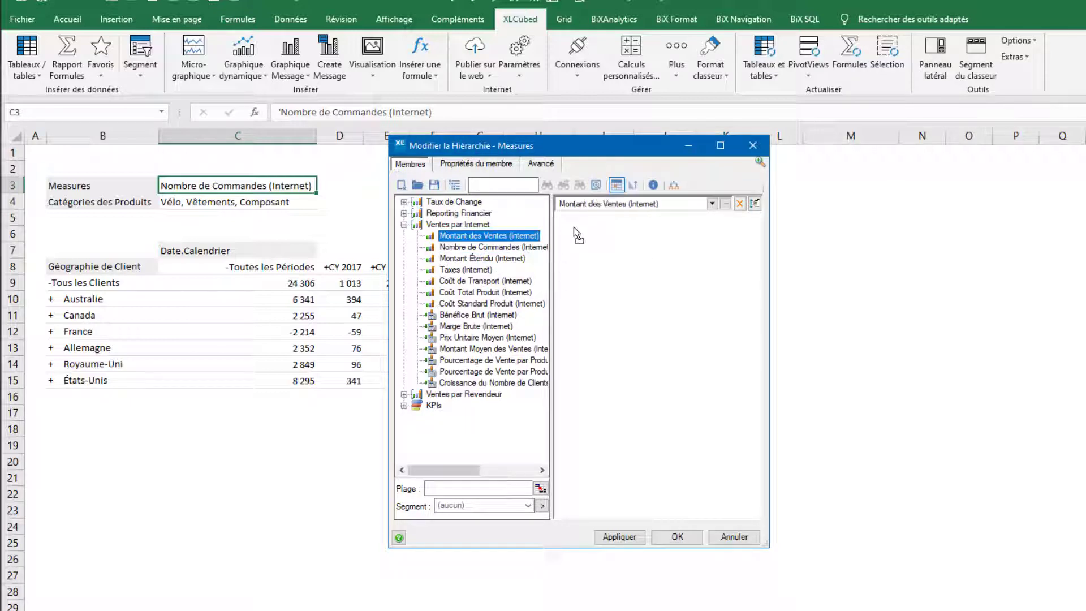
left_click(678, 537)
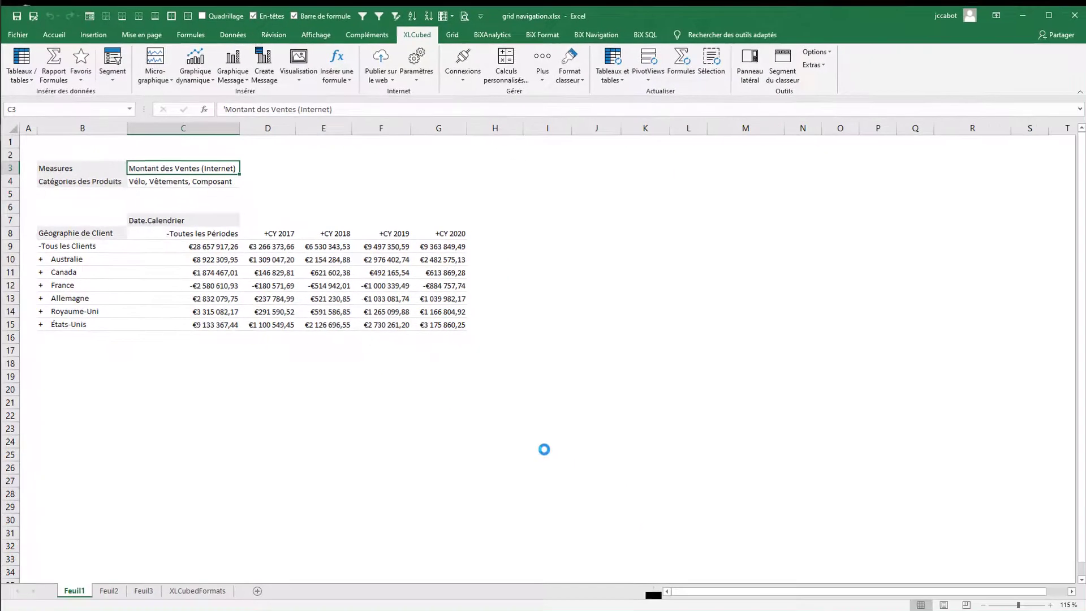
Step: Open the table design dialog from a data cell of the grid to view its layout, and cancel it
left_click(283, 273)
double_click(283, 273)
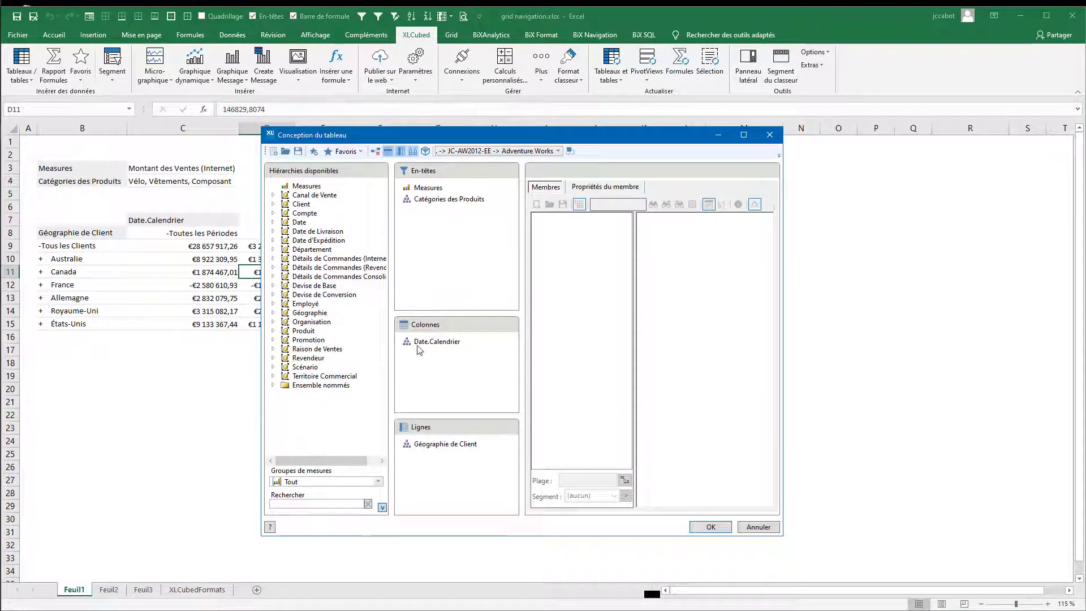
left_click(753, 528)
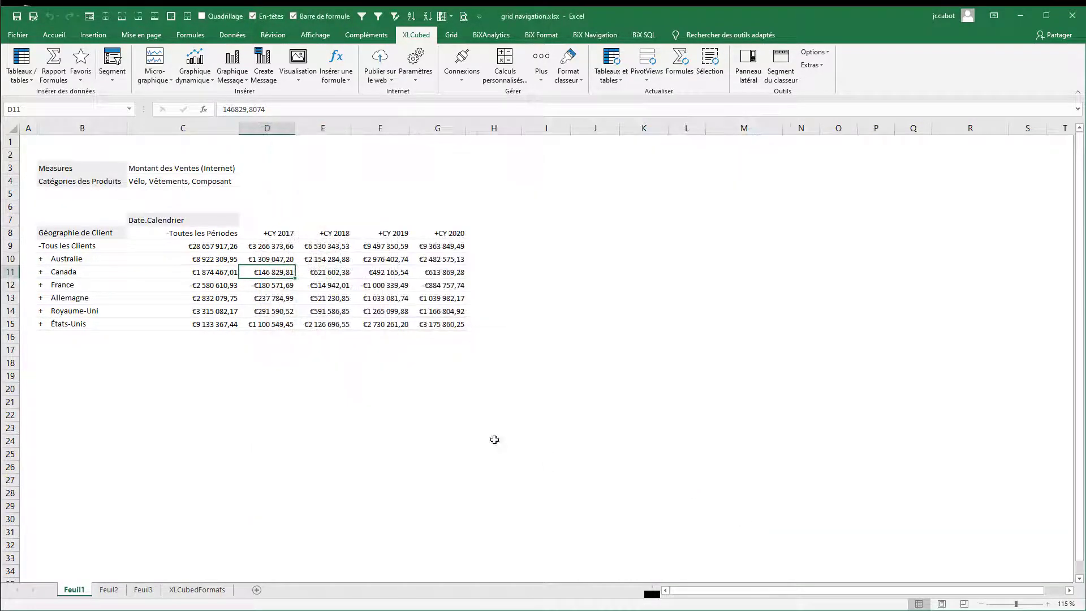
Step: In the table design dialog, move Géographie de Client to the headers, Date.Calendrier to the rows and Catégories des Produits to the columns
left_click(12, 64)
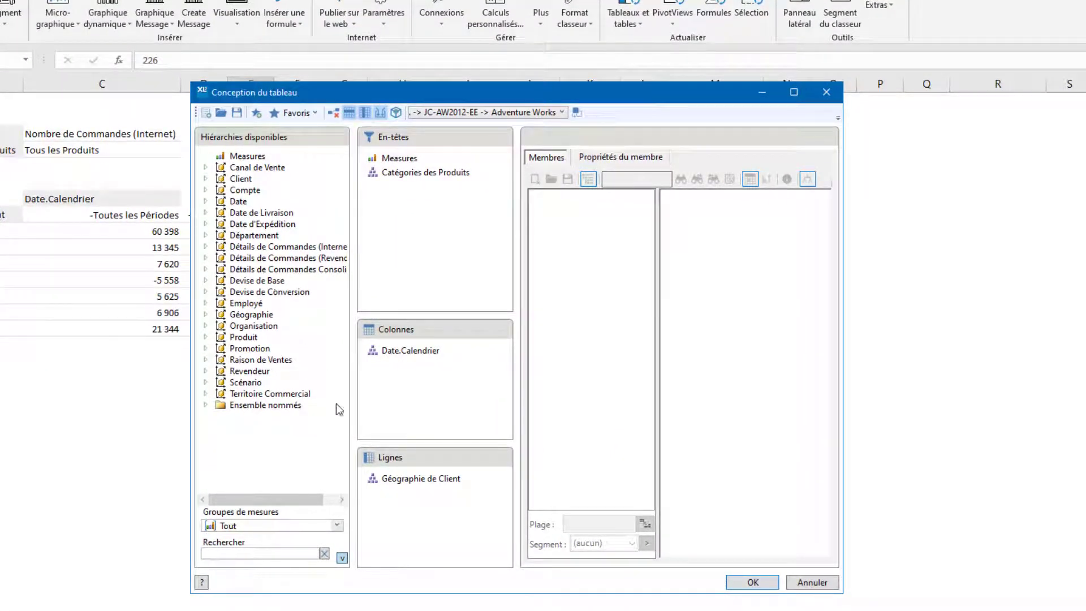
left_click_drag(408, 480, 411, 277)
left_click(404, 353)
left_click_drag(404, 353, 415, 526)
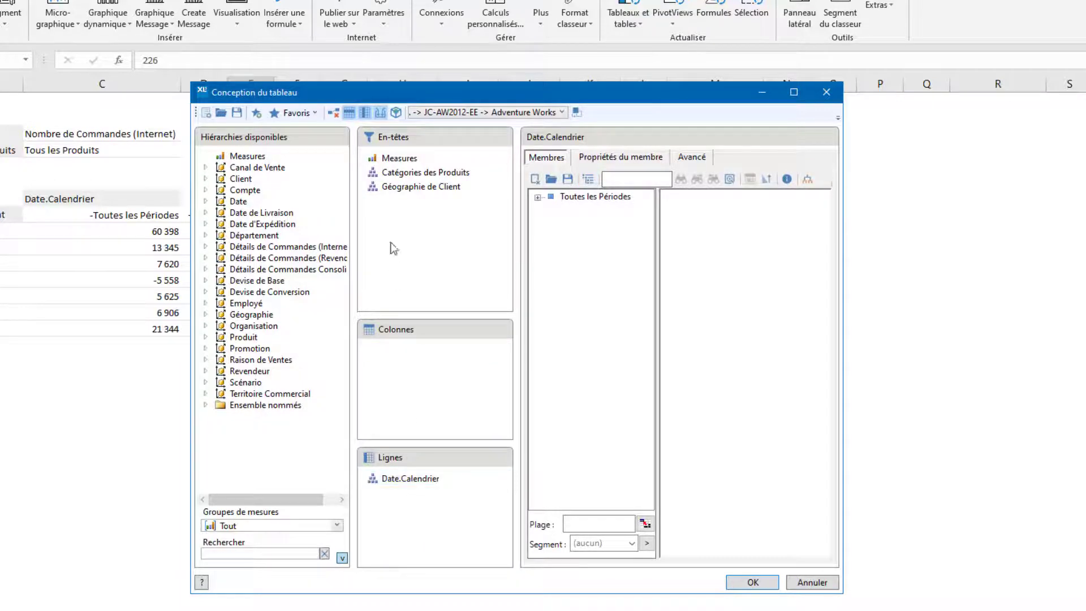
left_click(390, 172)
left_click_drag(390, 186, 399, 388)
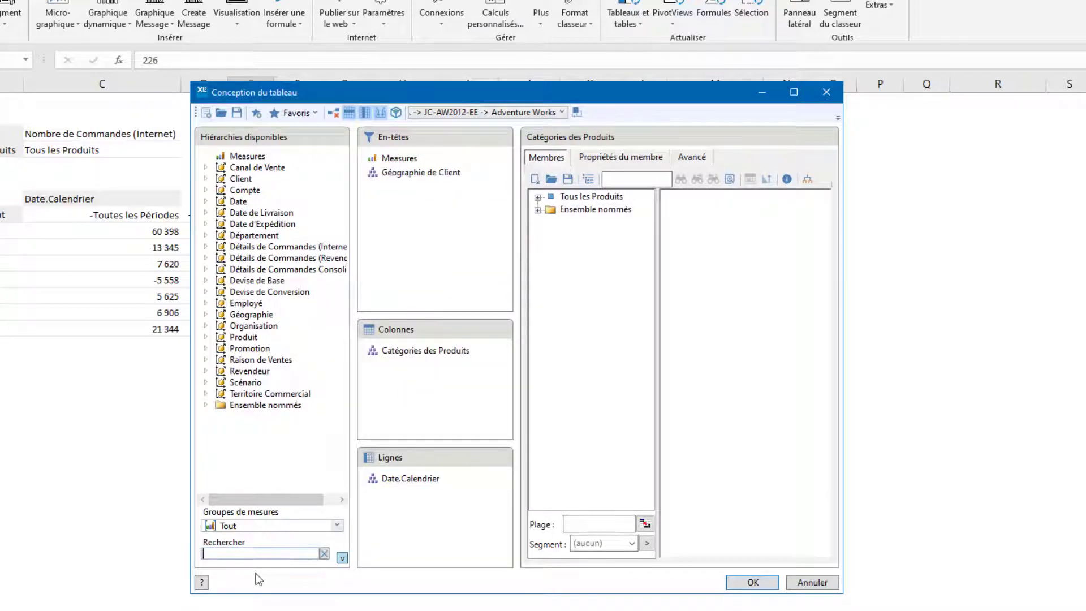
Step: Search the available hierarchies for "mé", add Métier to the headers, and apply the table design
type("mé")
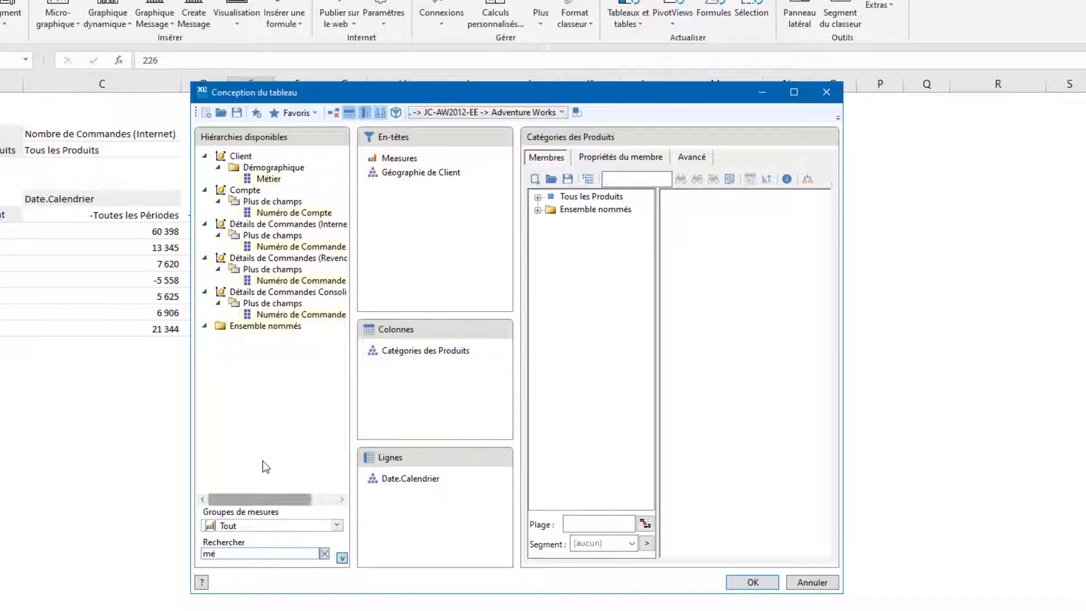
left_click_drag(270, 179, 406, 208)
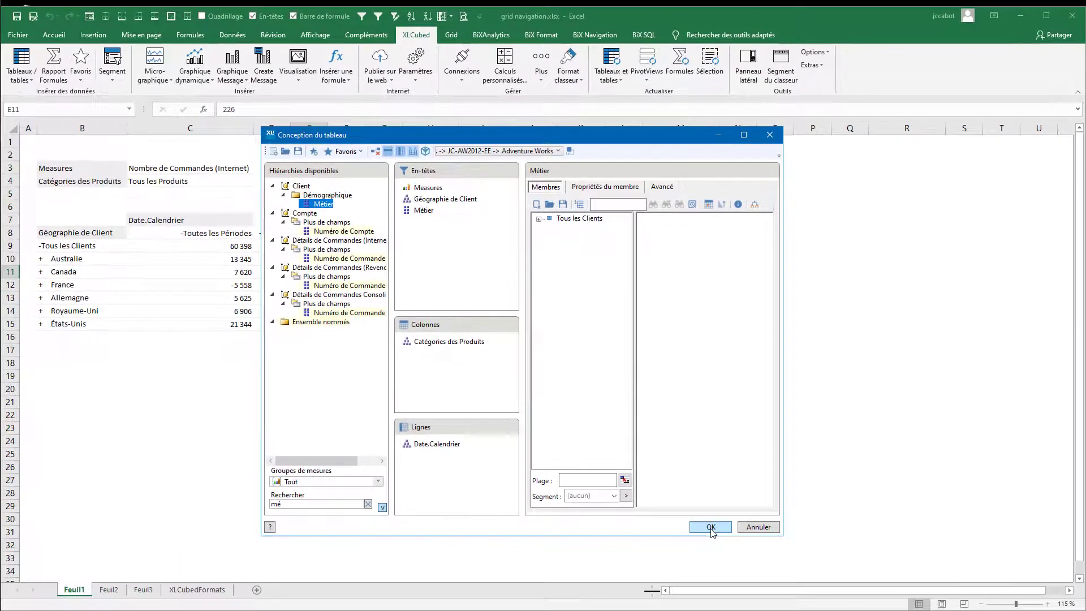
left_click(711, 527)
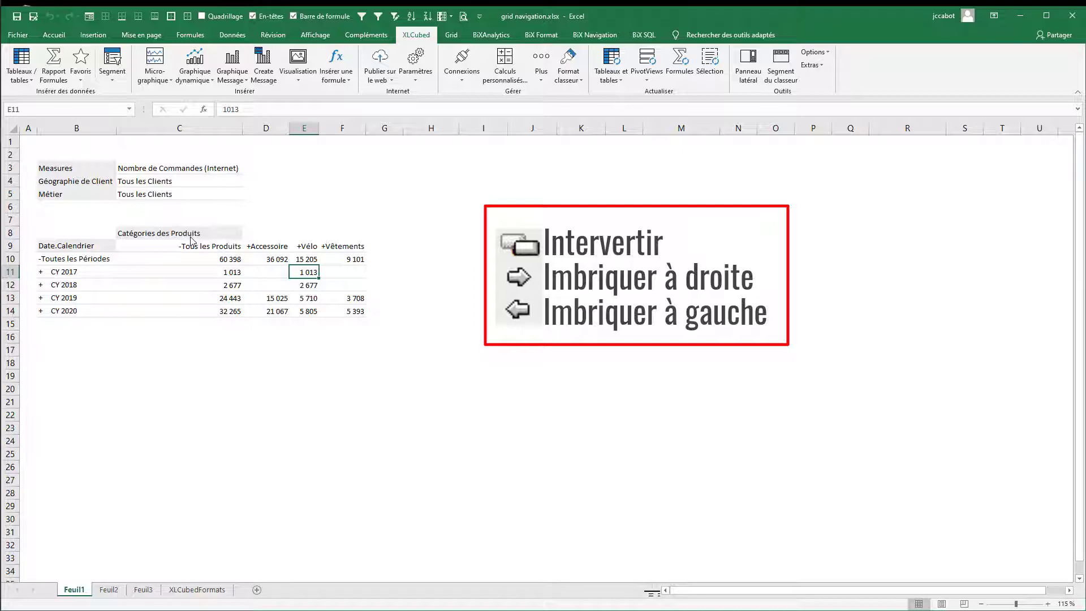
Step: Swap Catégories des Produits with Date.Calendrier on the grid, and nest Géographie de Client first to the right, finally to the left, of Catégories des Produits
left_click_drag(191, 236, 85, 250)
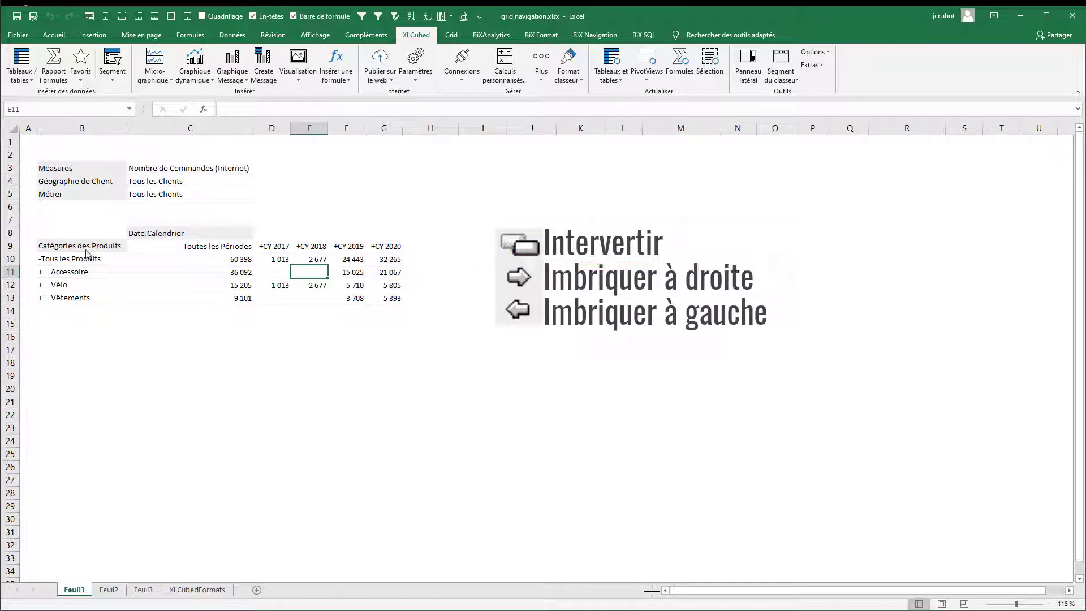
left_click_drag(83, 182, 116, 250)
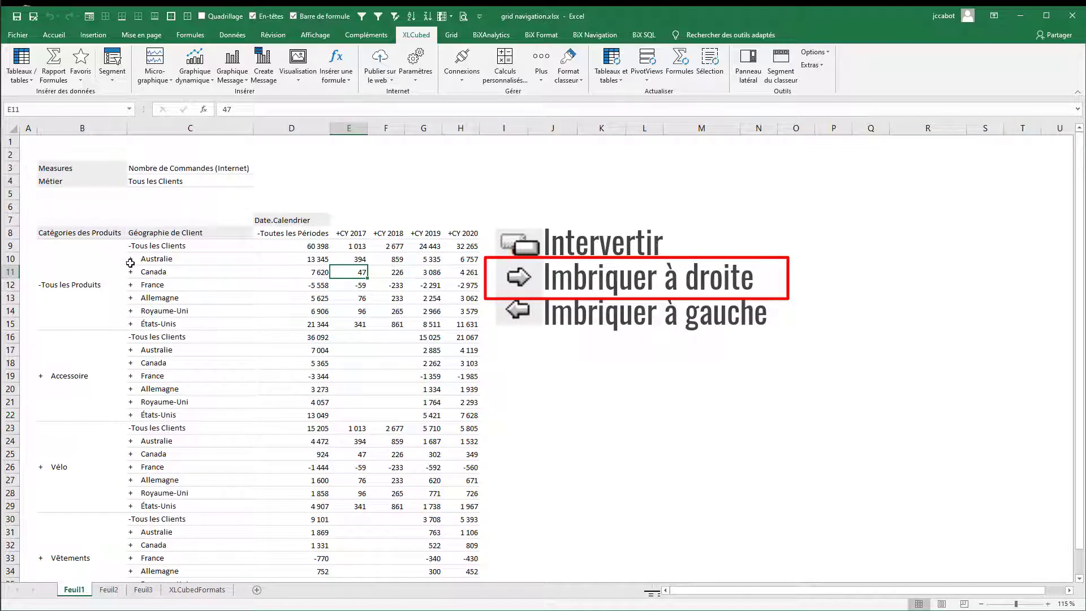
left_click(202, 236)
left_click_drag(202, 236, 54, 241)
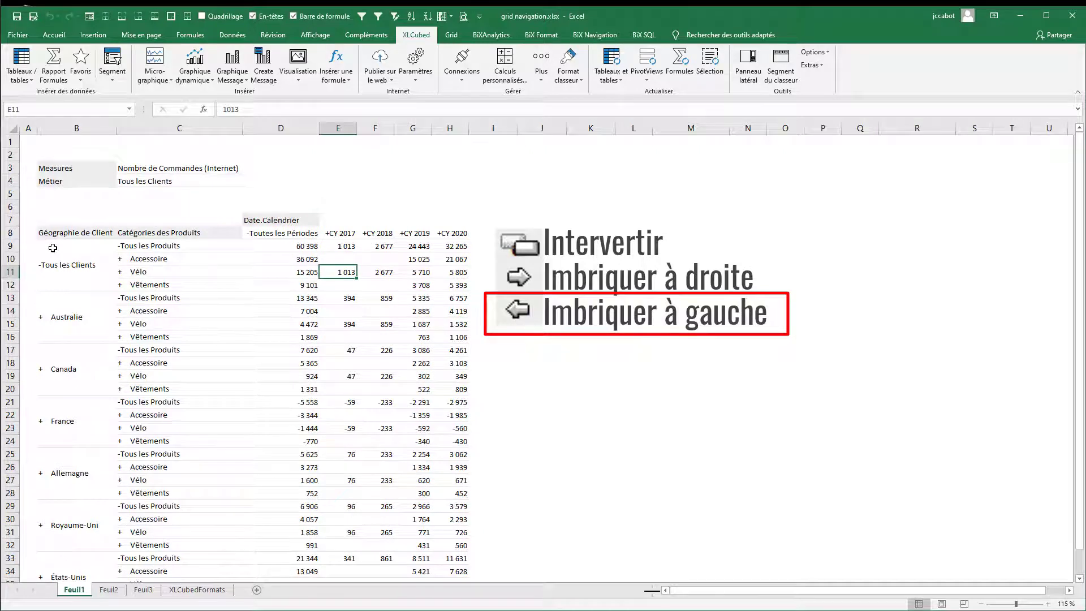
Step: Show the XLCubed side panel and move Catégories des Produits from the rows to the headers in its layout
left_click(746, 61)
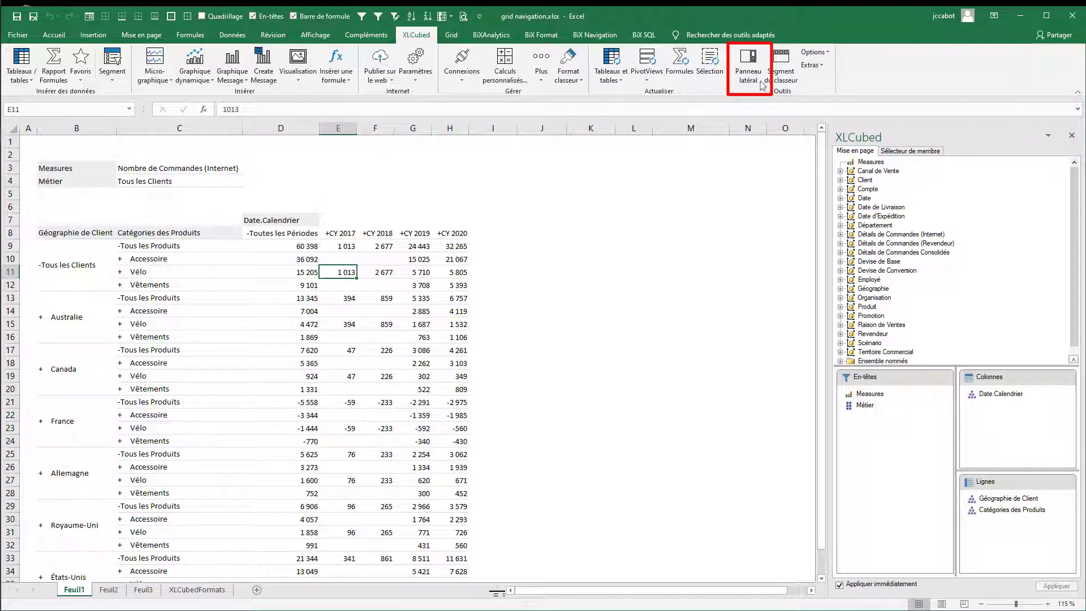
left_click_drag(1046, 511, 888, 417)
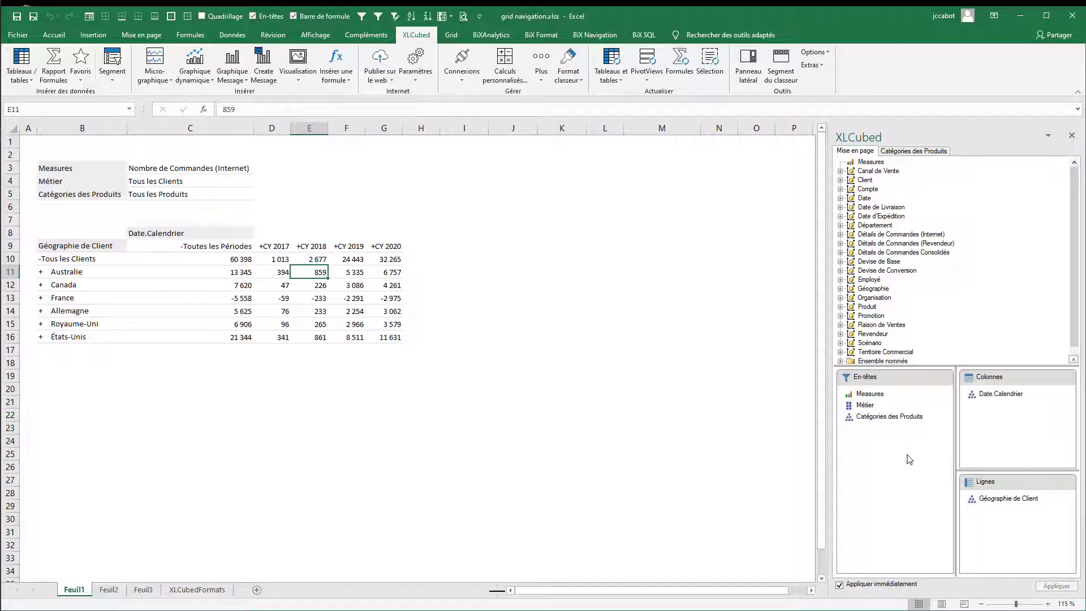
Step: Turn off immediate application, place Géographie de Client in the headers, Catégories des Produits in the columns and Date.Calendrier in the rows, and apply
left_click(874, 584)
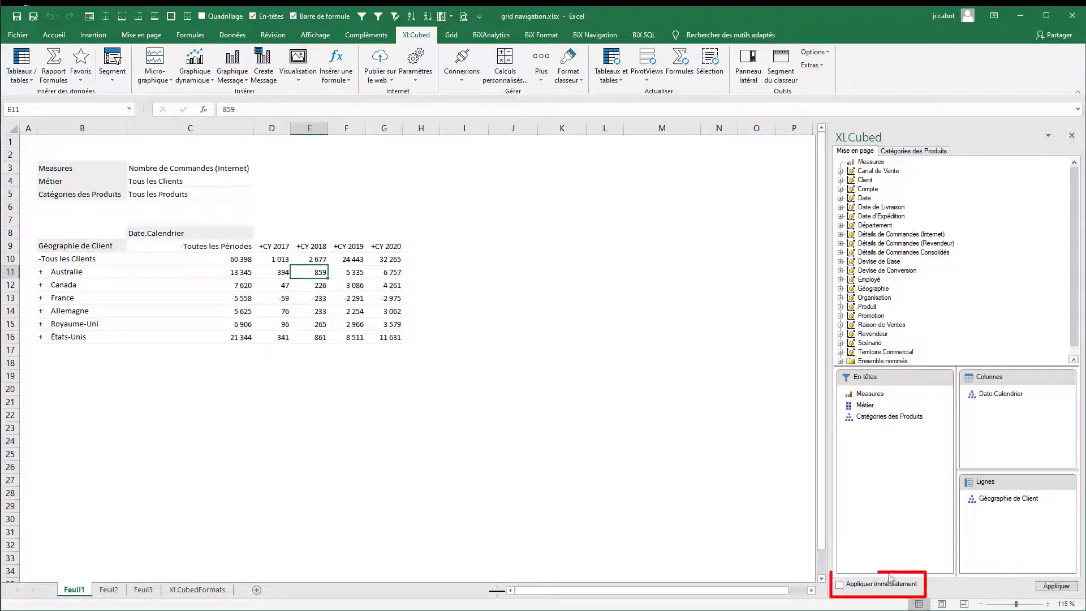
left_click_drag(995, 501, 860, 473)
left_click_drag(888, 418, 1020, 526)
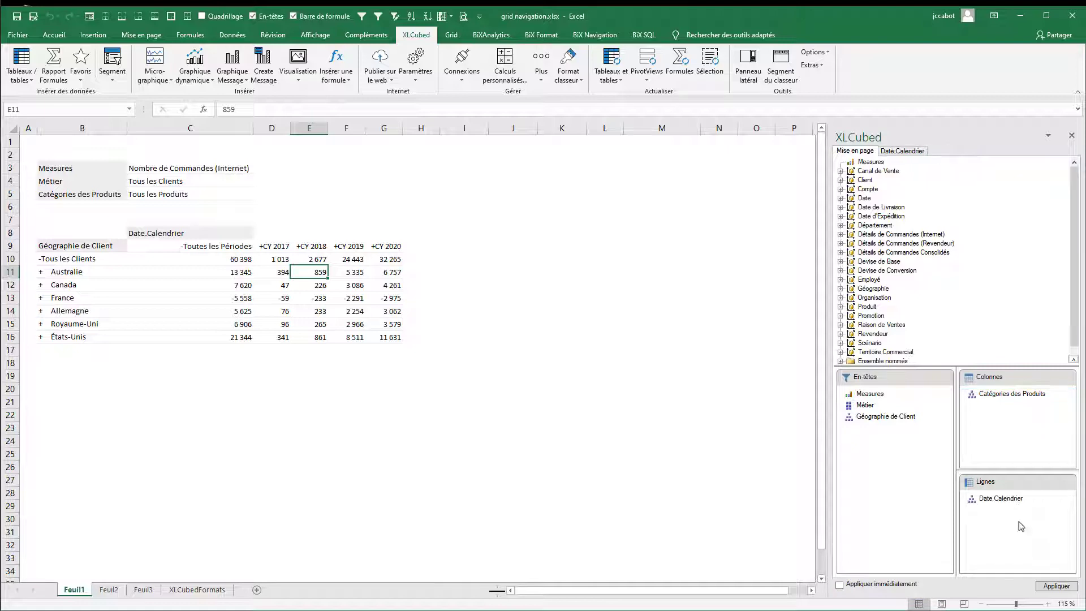
left_click(1056, 586)
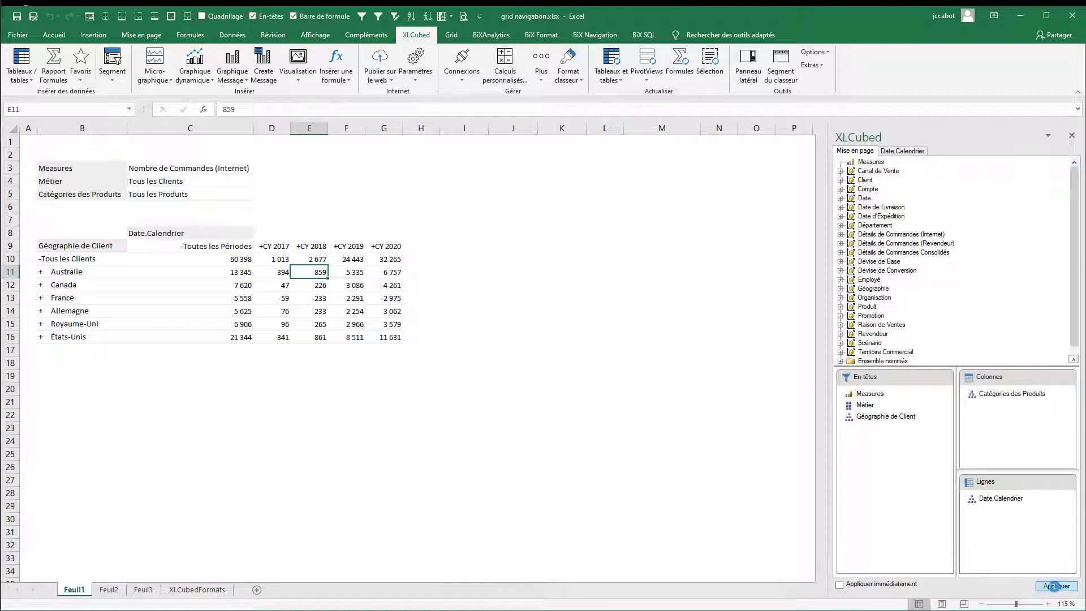